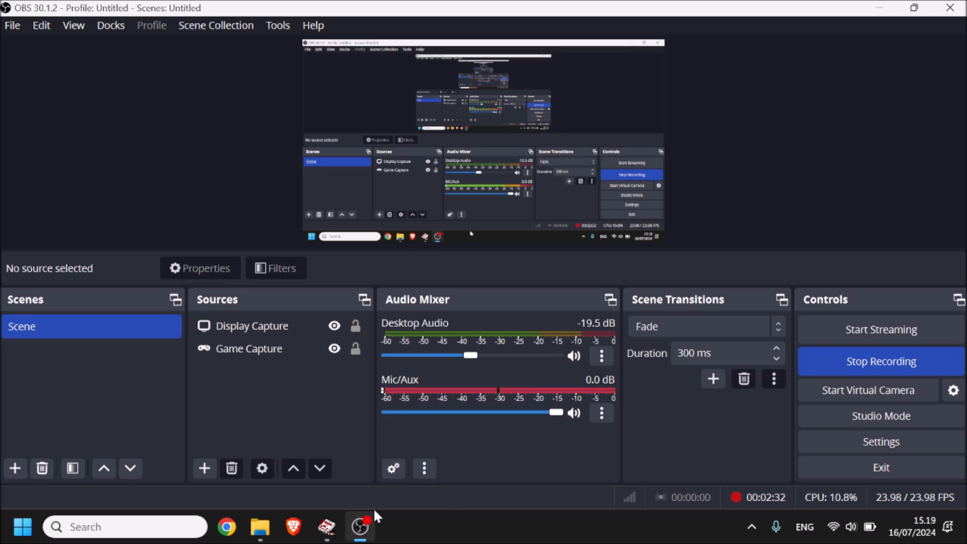
Step: Switch to VirtuaNES and load the CT2English.nes ROM
{"action": "left_click", "coordinate": [326, 526]}
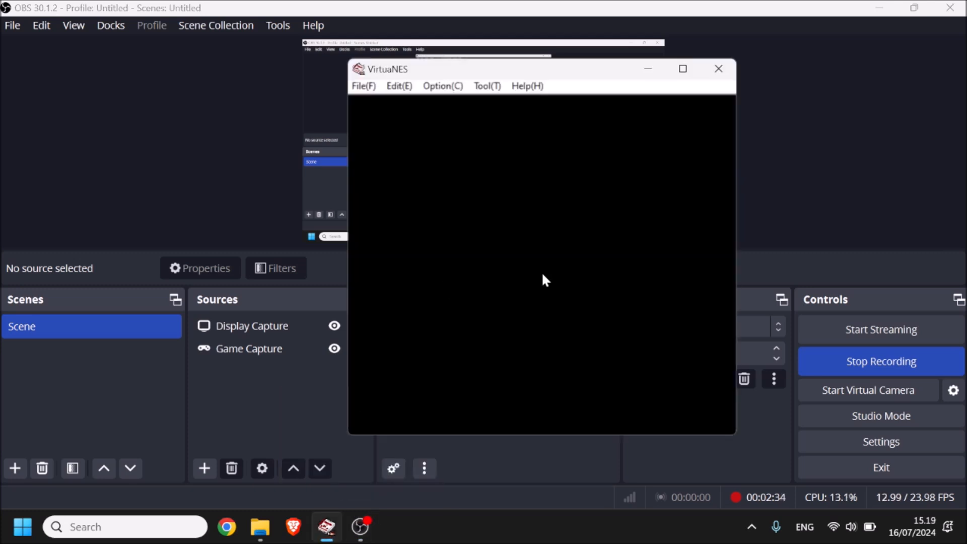
{"action": "key", "text": "ctrl+o"}
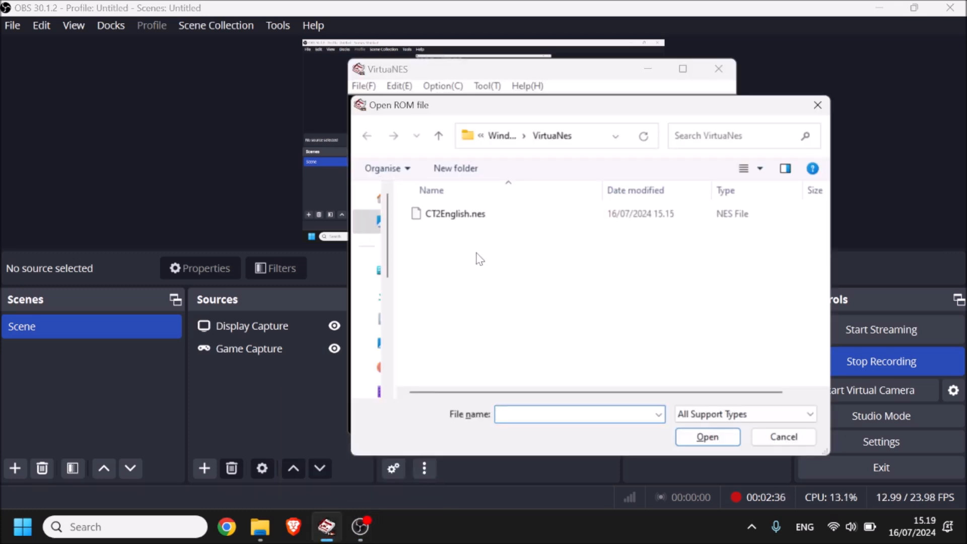
{"action": "double_click", "coordinate": [440, 216]}
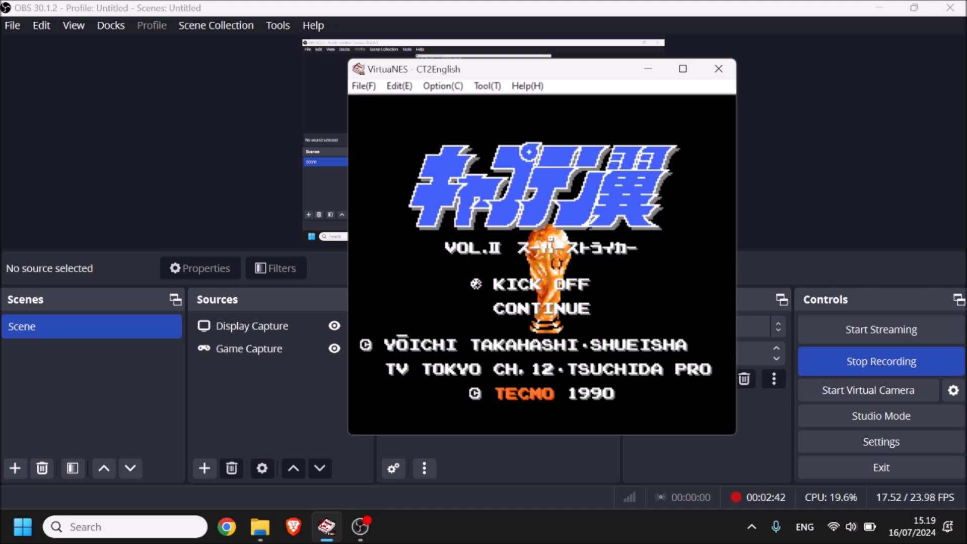
Step: Start a game with KICK OFF and advance through the pre-match screens to the Sao P. versus Flumine kickoff
{"action": "key", "text": "Return"}
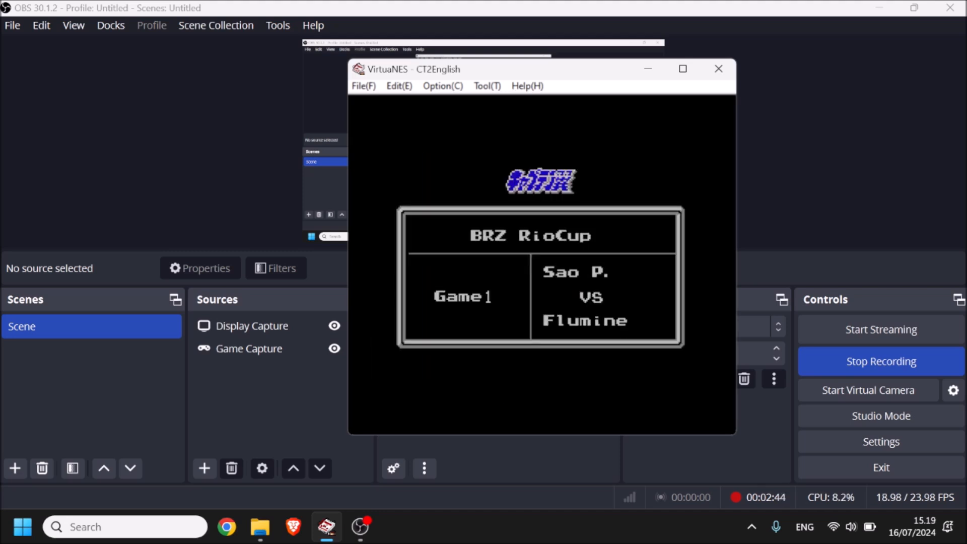
{"action": "key", "text": "x"}
{"action": "key", "text": "x"}
{"action": "key", "text": "Up"}
{"action": "key", "text": "x"}
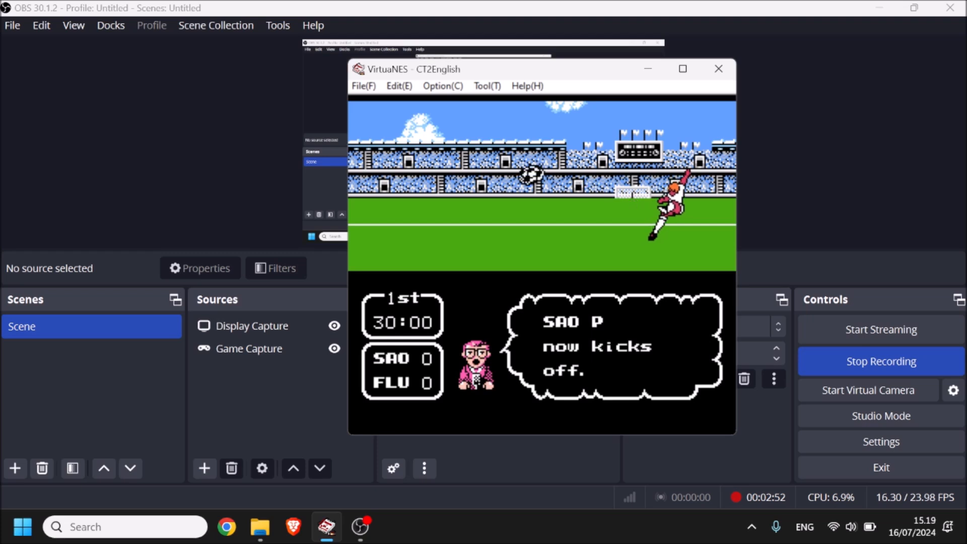
Step: Start recording a gameplay movie of the match, saved as CT2English.vmv in the VirtuaNes folder
{"action": "key", "text": "Pause"}
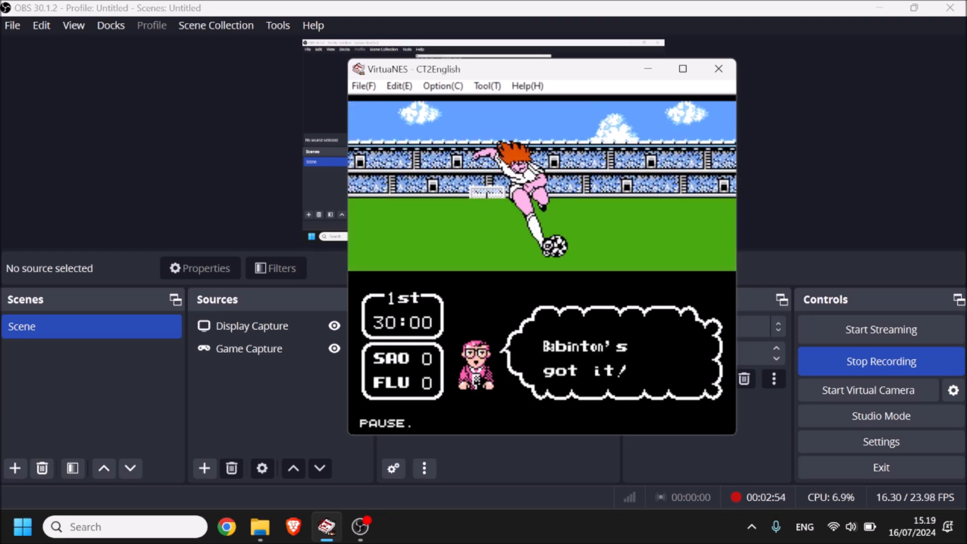
{"action": "left_click", "coordinate": [400, 86]}
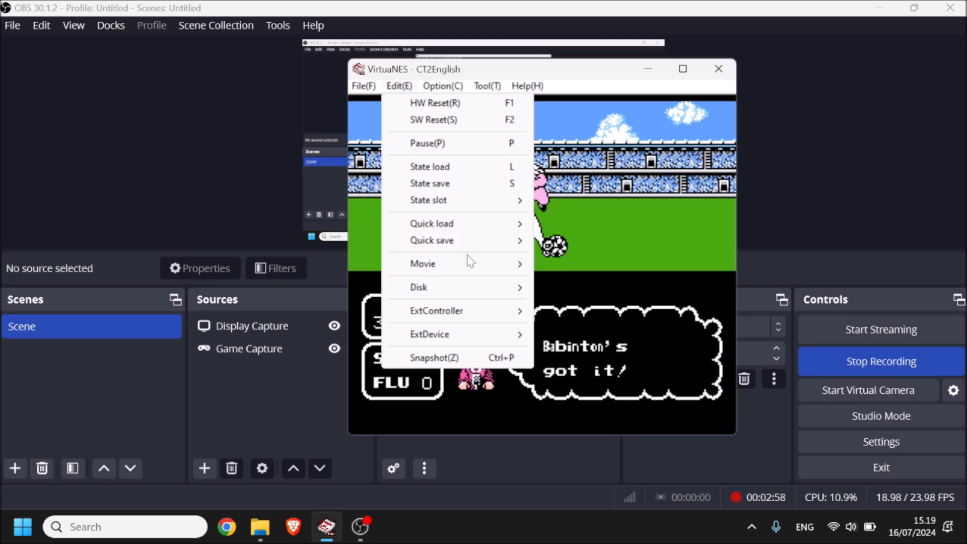
{"action": "mouse_move", "coordinate": [471, 263]}
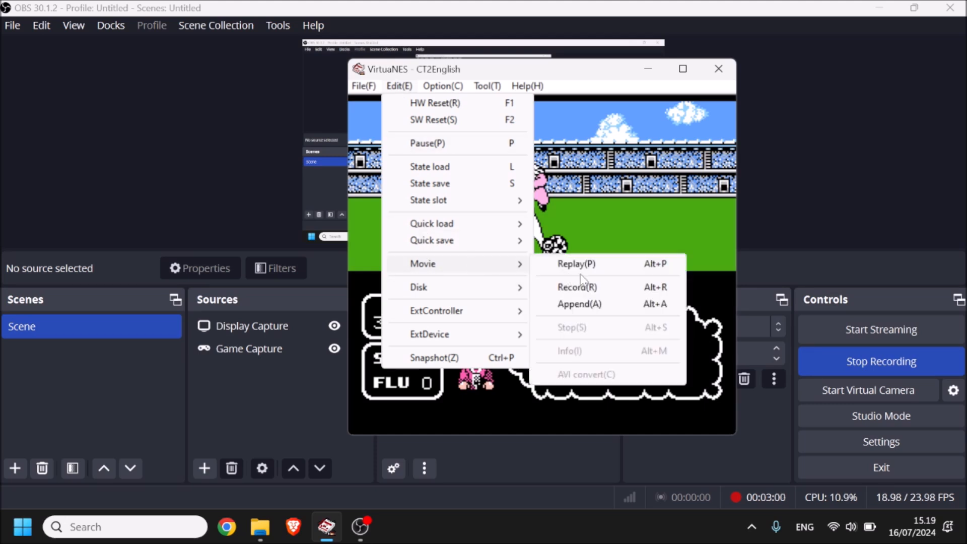
{"action": "left_click", "coordinate": [593, 291]}
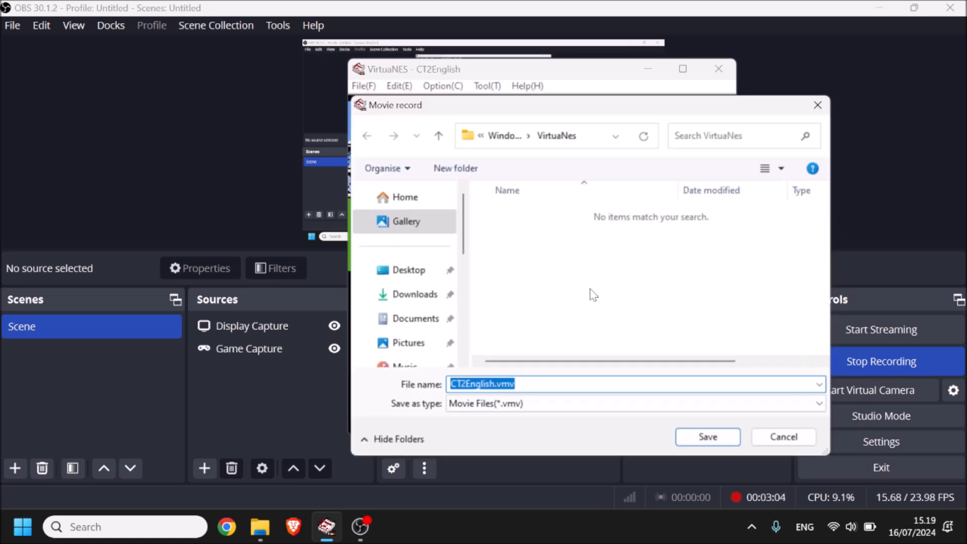
{"action": "left_click", "coordinate": [534, 384]}
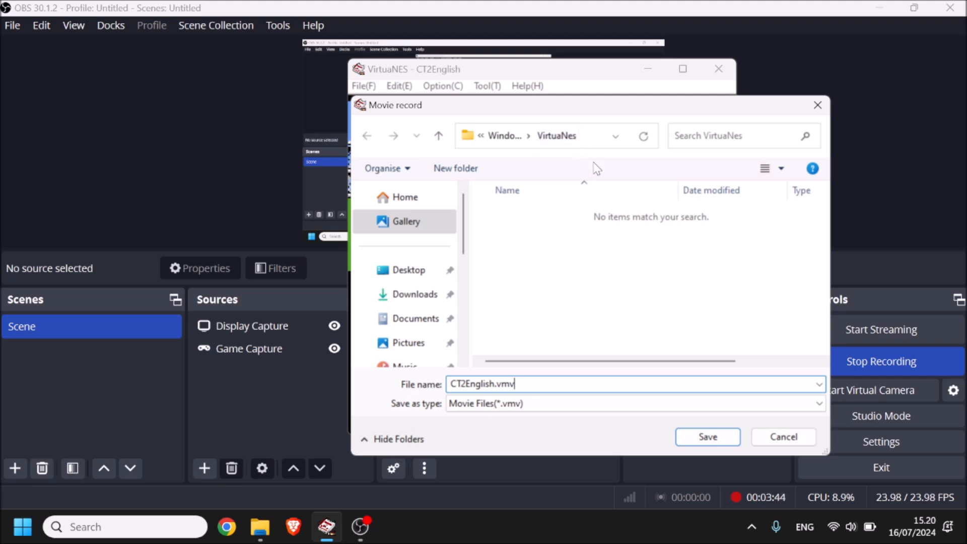
{"action": "left_click", "coordinate": [698, 441]}
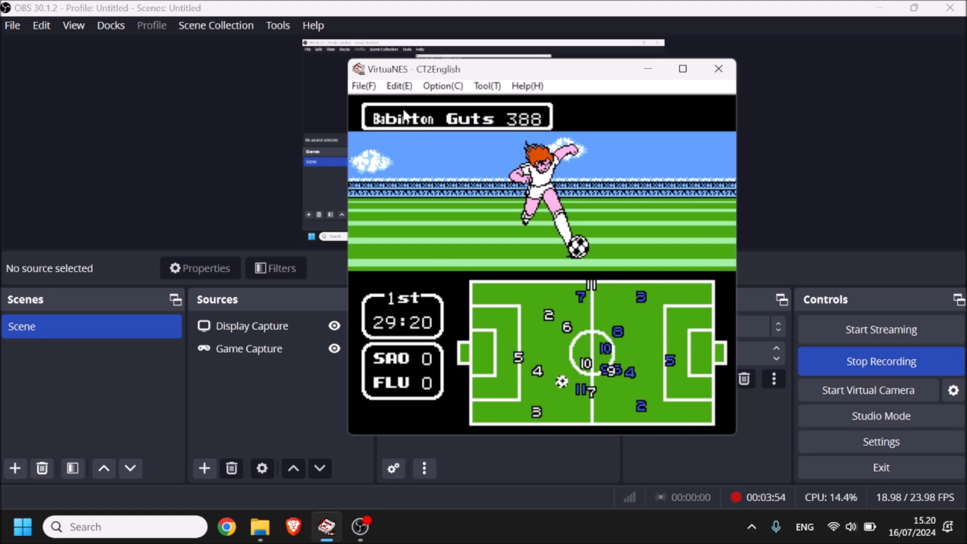
Step: Close the running ROM and open the AVI convert dialog for movies
{"action": "left_click", "coordinate": [364, 86]}
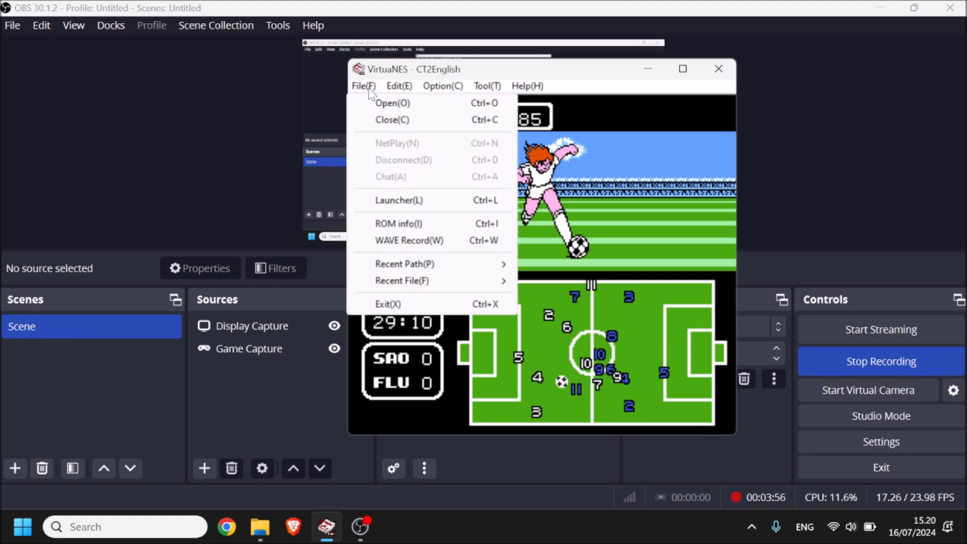
{"action": "left_click", "coordinate": [405, 121]}
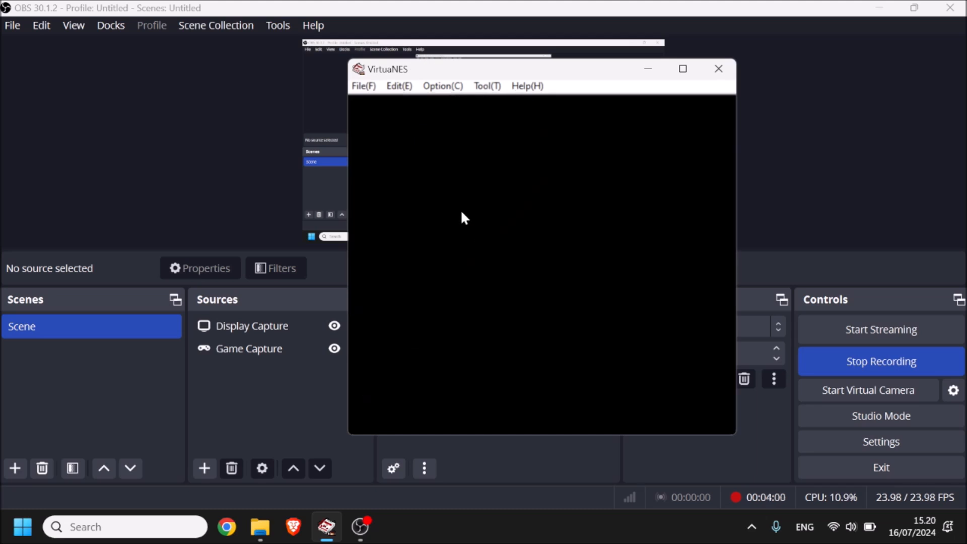
{"action": "left_click", "coordinate": [399, 86]}
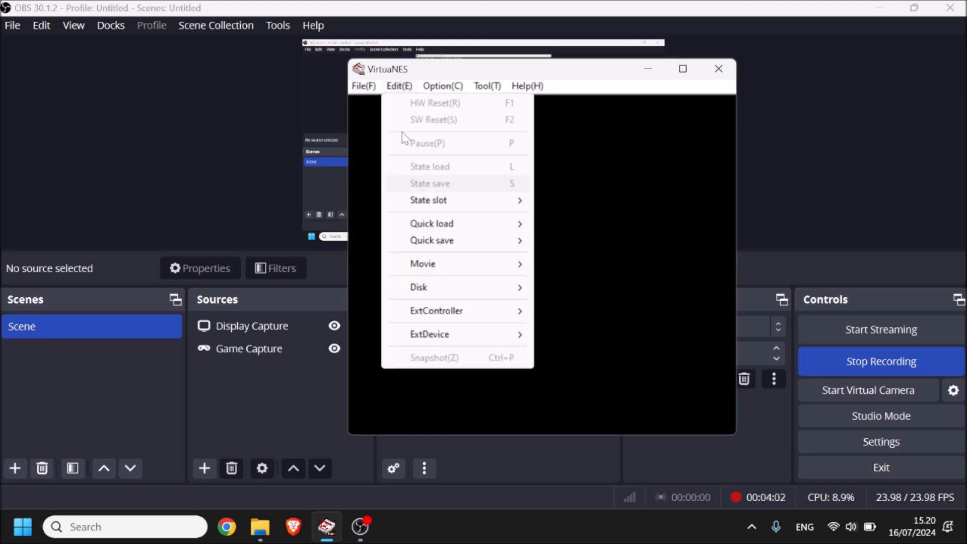
{"action": "mouse_move", "coordinate": [444, 260]}
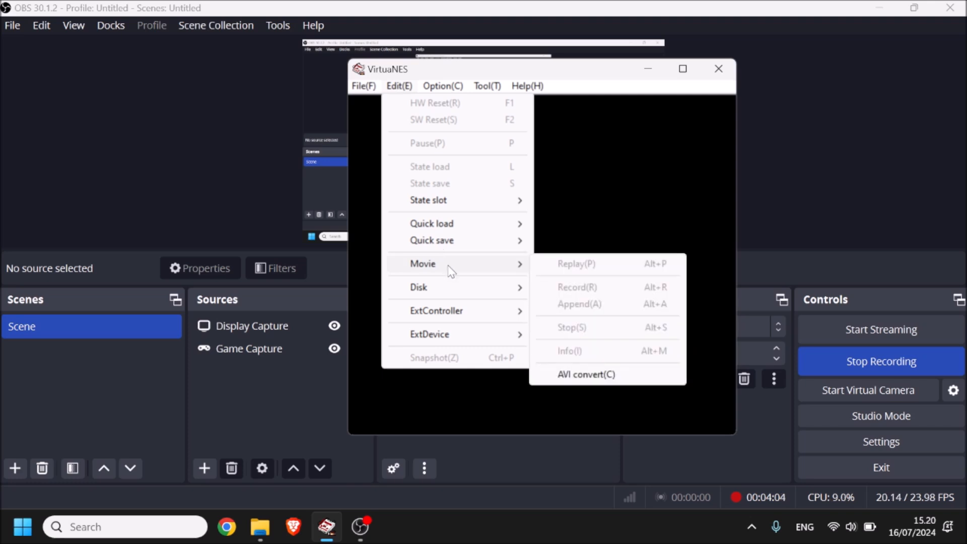
{"action": "left_click", "coordinate": [594, 379]}
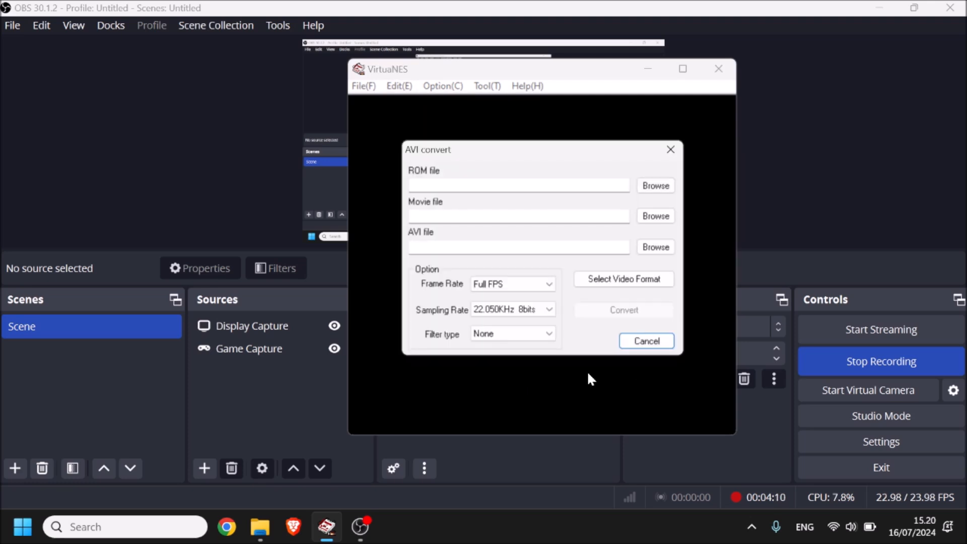
Step: Choose CT2English.nes as the ROM file and CT2English.vmv as the movie file for the AVI conversion
{"action": "left_click", "coordinate": [649, 190]}
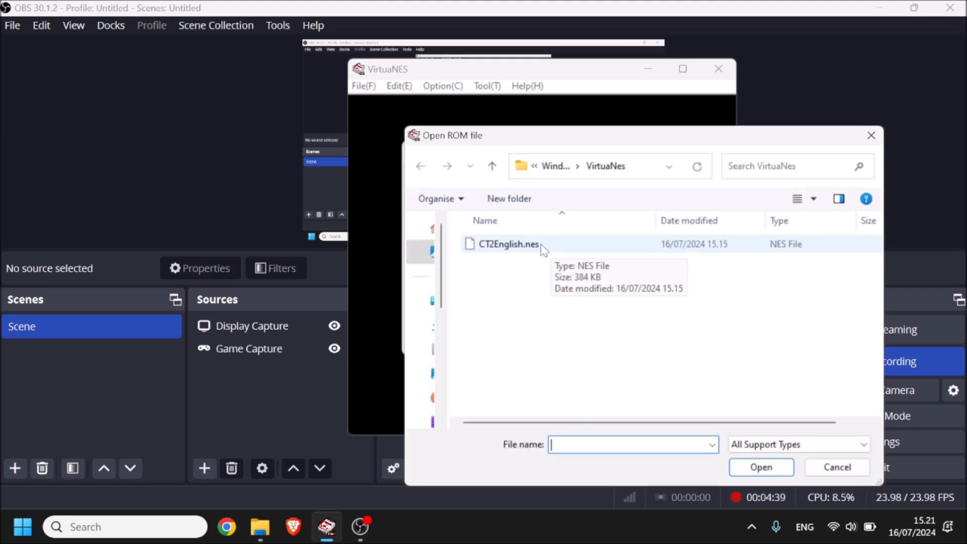
{"action": "left_click", "coordinate": [541, 247]}
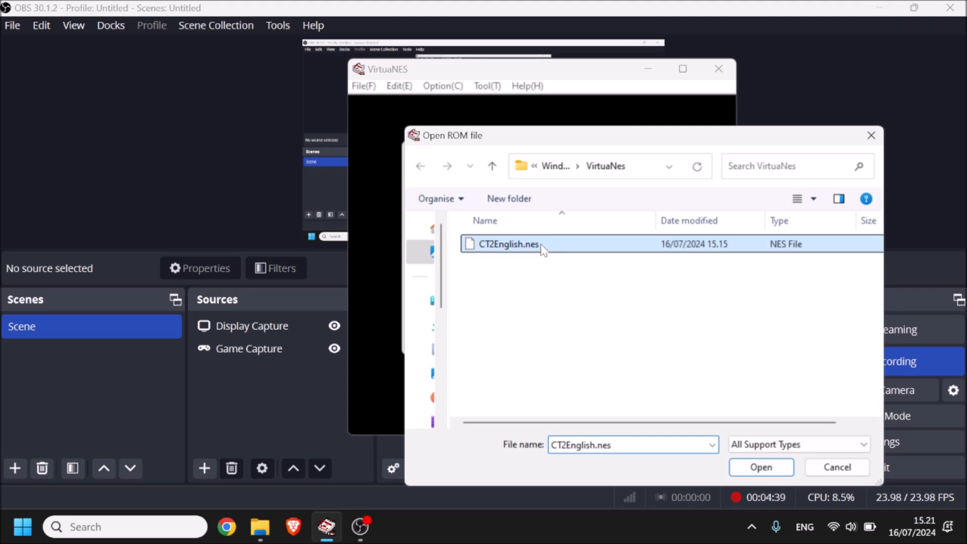
{"action": "double_click", "coordinate": [541, 246]}
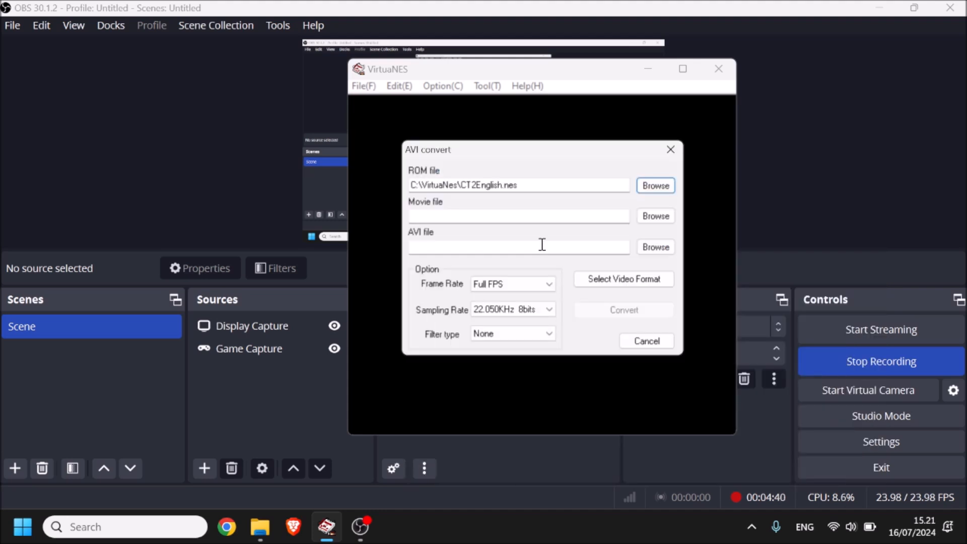
{"action": "left_click", "coordinate": [646, 222]}
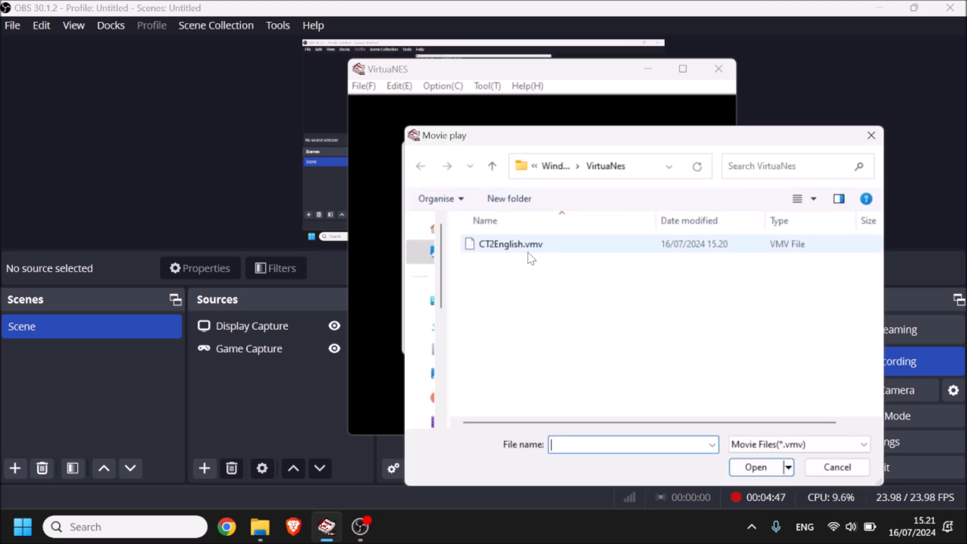
{"action": "left_click", "coordinate": [532, 250]}
{"action": "double_click", "coordinate": [531, 249]}
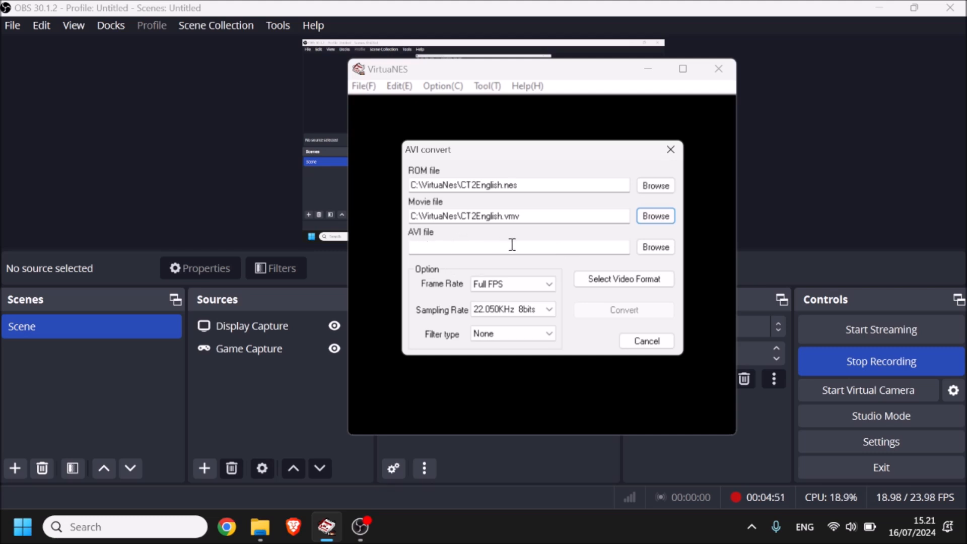
Step: Set the AVI output file to Test in the VirtuaNes folder
{"action": "left_click", "coordinate": [653, 249]}
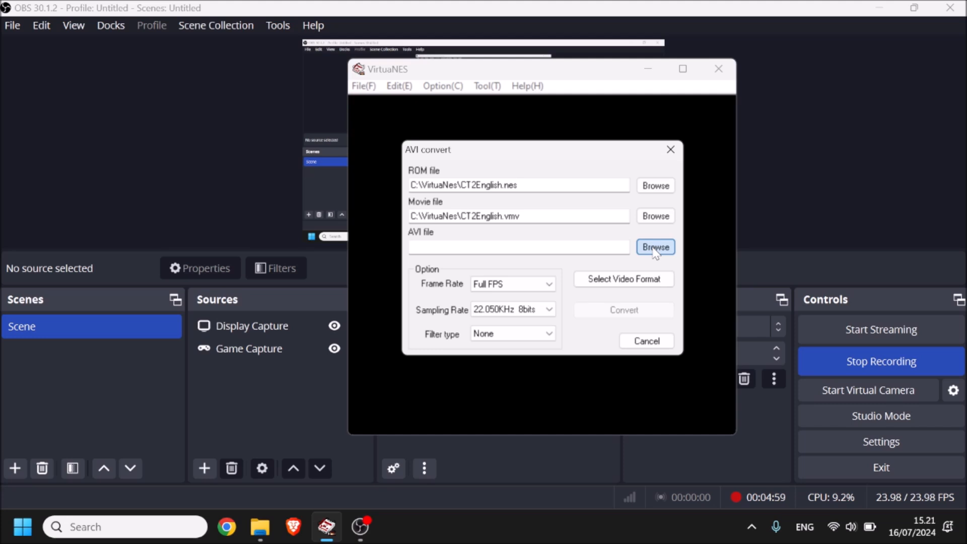
{"action": "type", "text": "Test"}
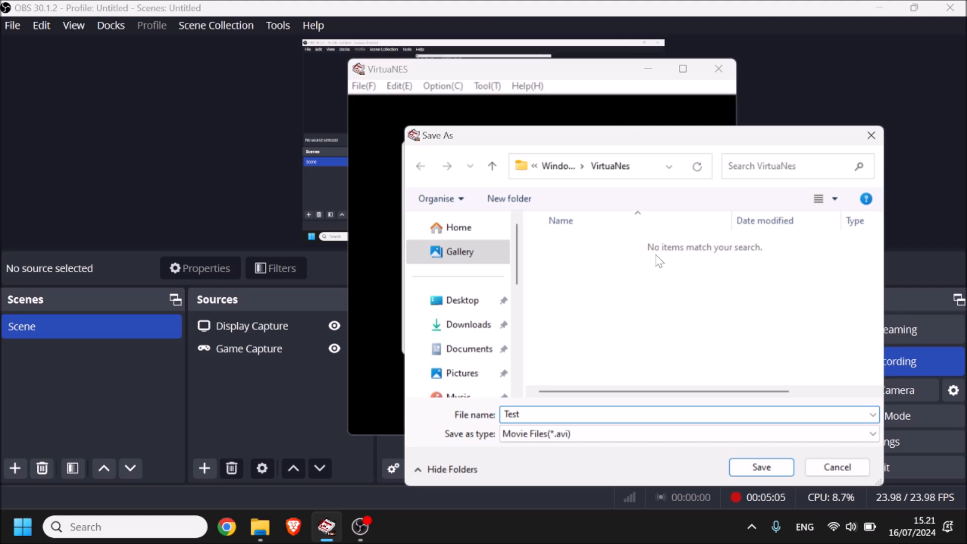
{"action": "key", "text": "Return"}
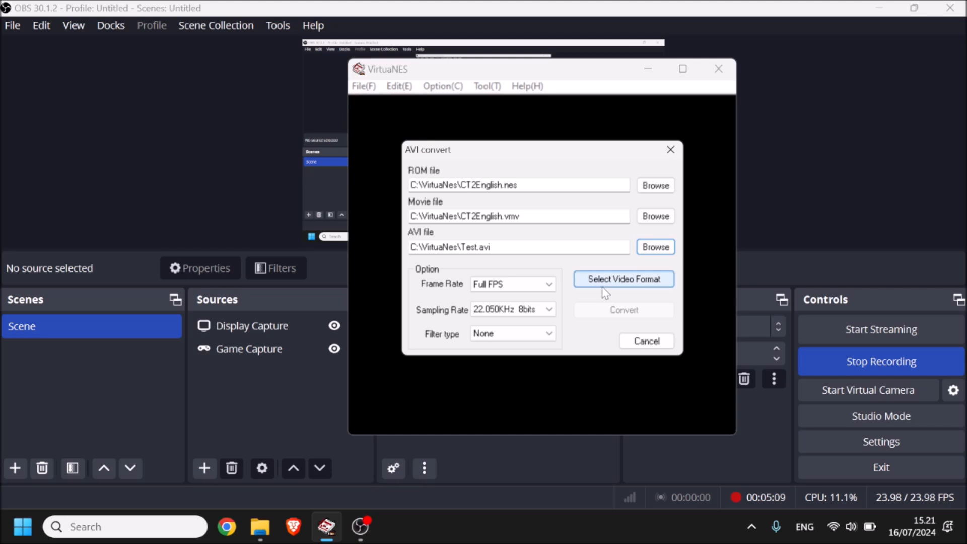
Step: Convert the movie to AVI with Full Frames (Uncompressed) as the video compressor, and close the conversion dialog
{"action": "left_click", "coordinate": [625, 281]}
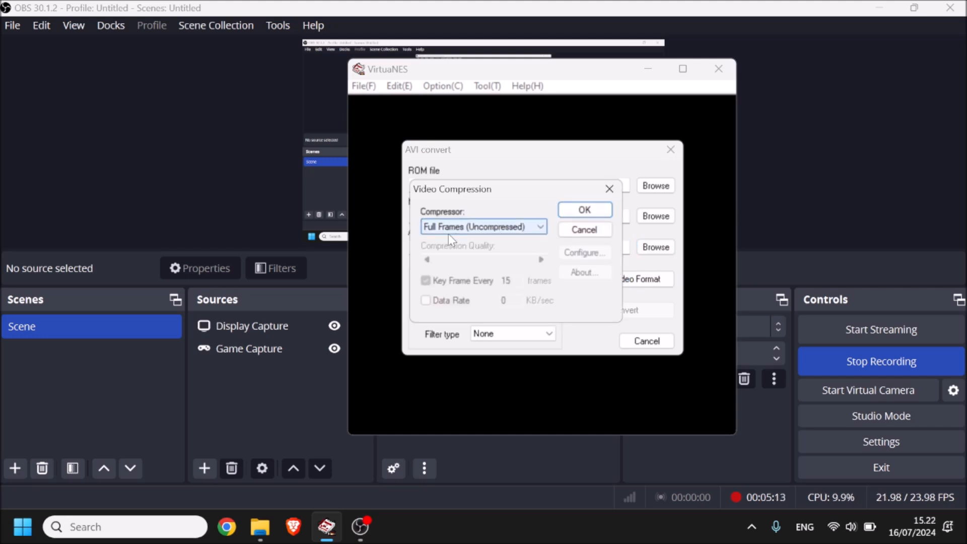
{"action": "left_click", "coordinate": [584, 211]}
{"action": "left_click", "coordinate": [598, 308]}
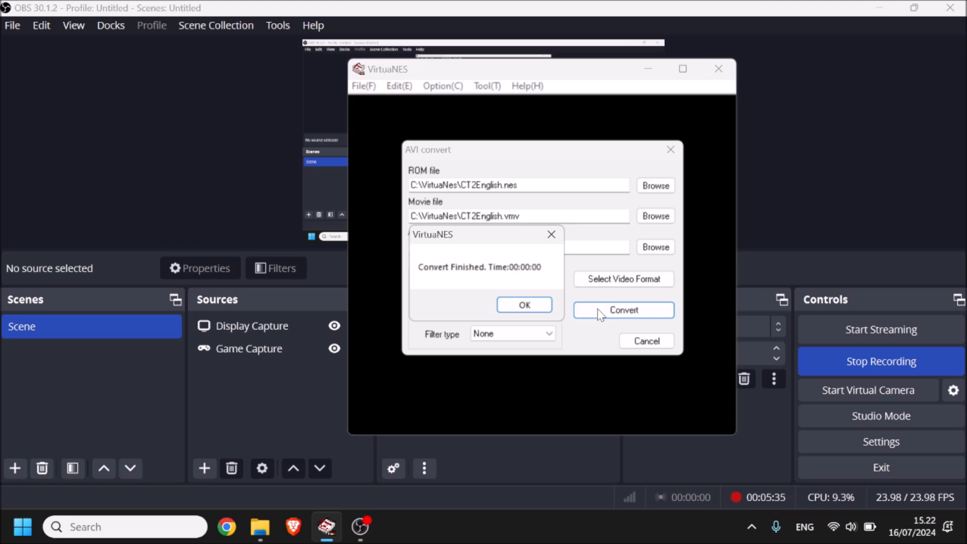
{"action": "left_click", "coordinate": [524, 305]}
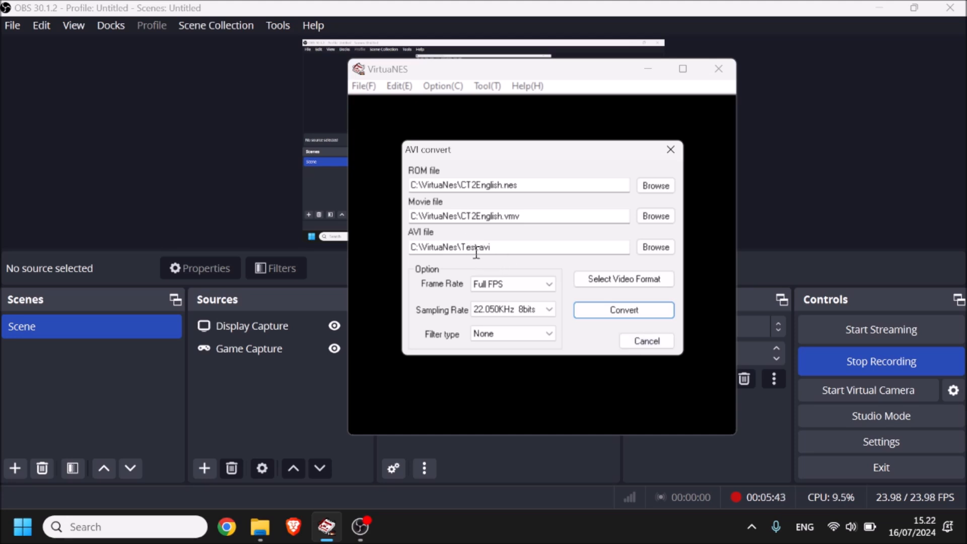
{"action": "left_click", "coordinate": [632, 345]}
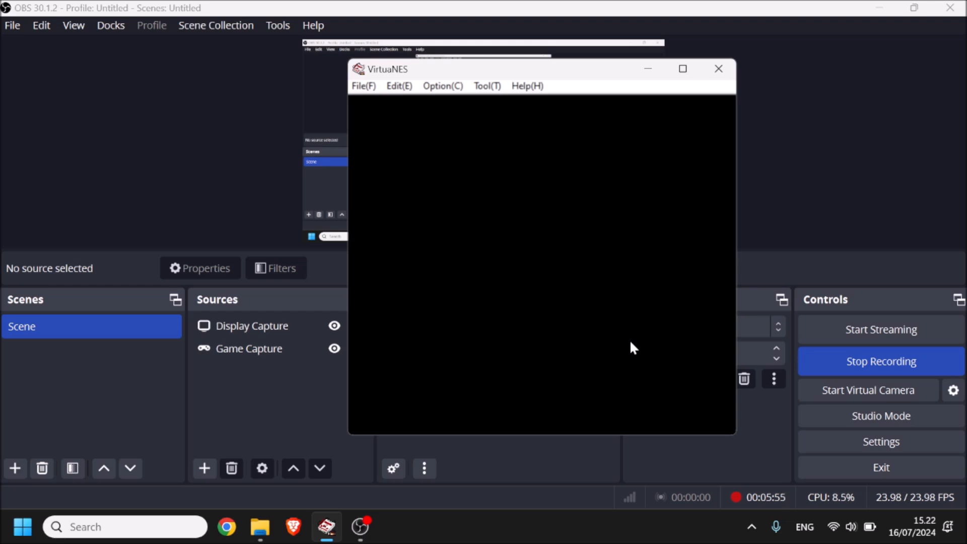
Step: In File Explorer, set the VirtuaNES.exe shortcut to run in Windows 8 compatibility mode for all users
{"action": "left_click", "coordinate": [260, 527]}
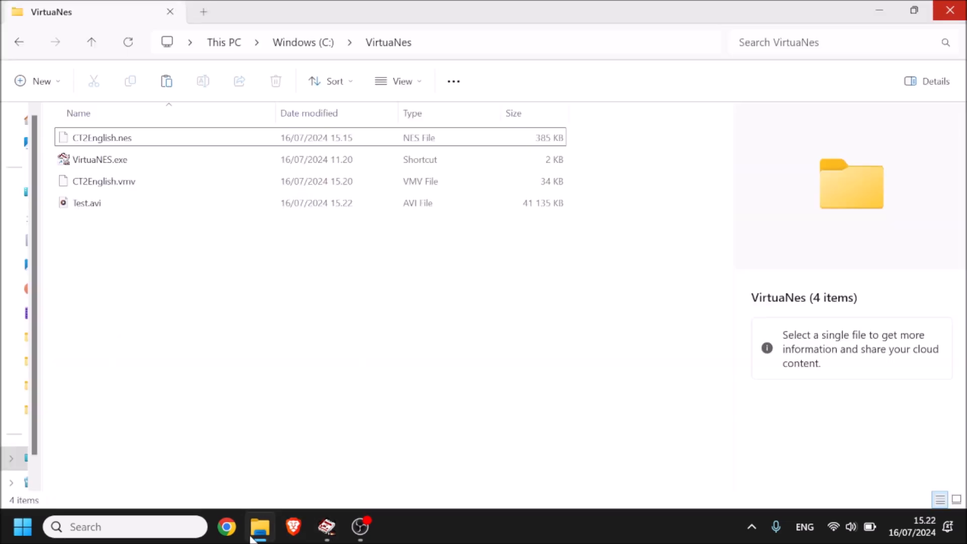
{"action": "right_click", "coordinate": [112, 165]}
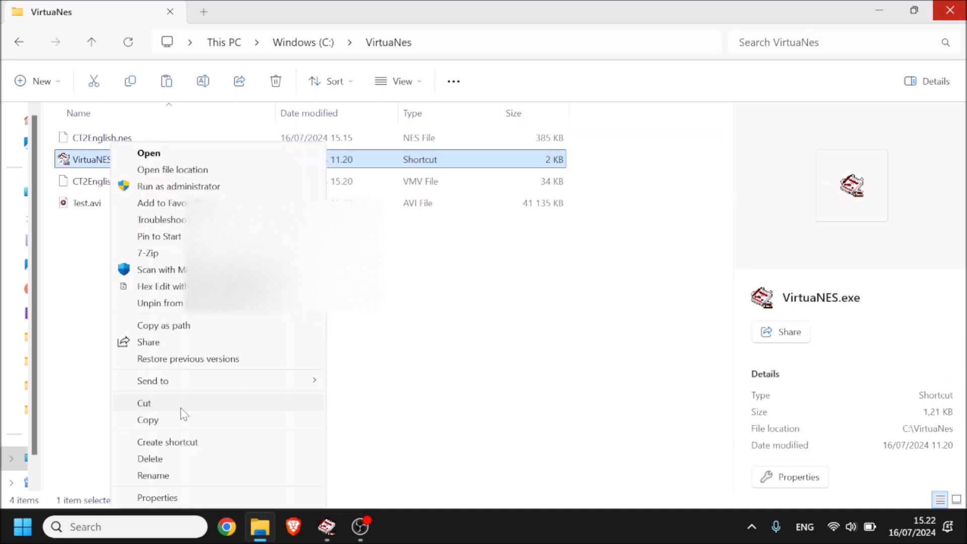
{"action": "left_click", "coordinate": [208, 497]}
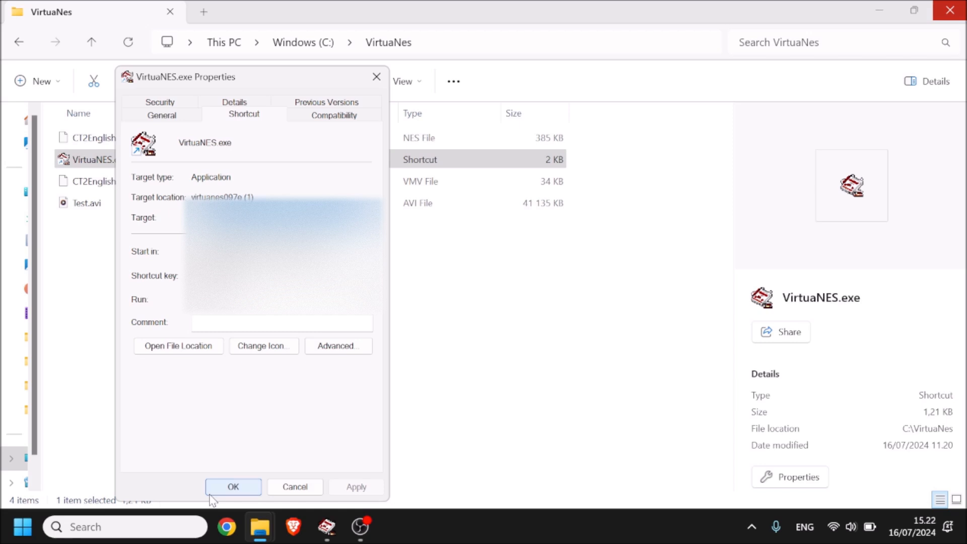
{"action": "left_click", "coordinate": [336, 118]}
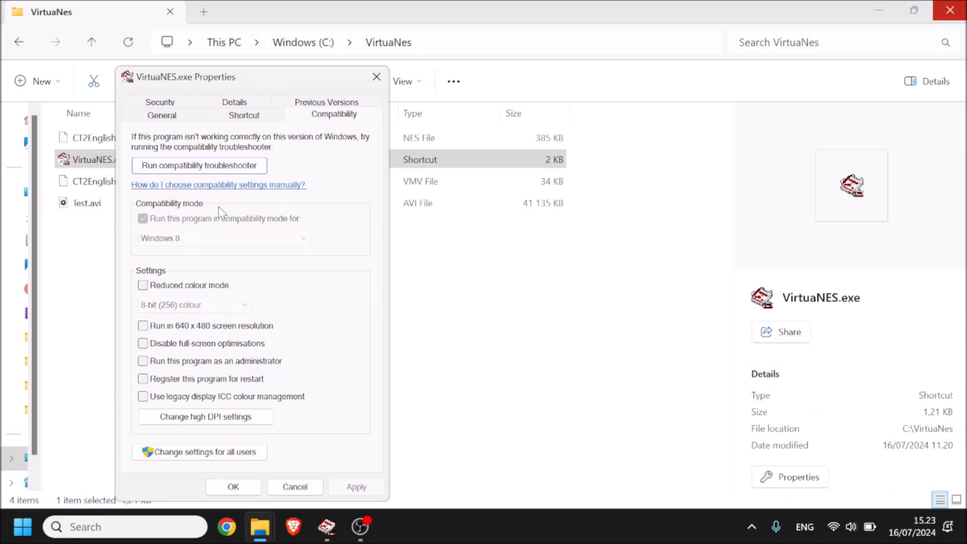
{"action": "left_click", "coordinate": [246, 452]}
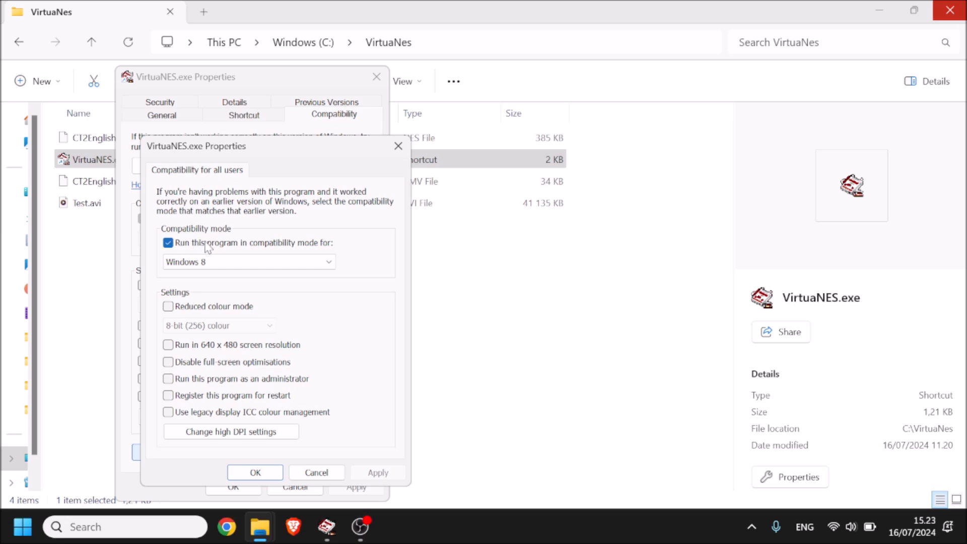
{"action": "left_click", "coordinate": [240, 265]}
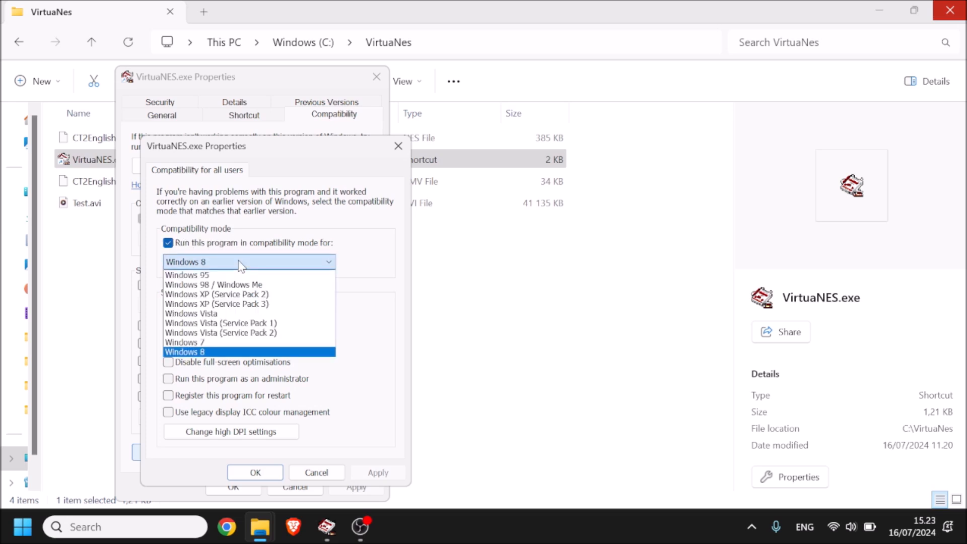
{"action": "left_click", "coordinate": [209, 352]}
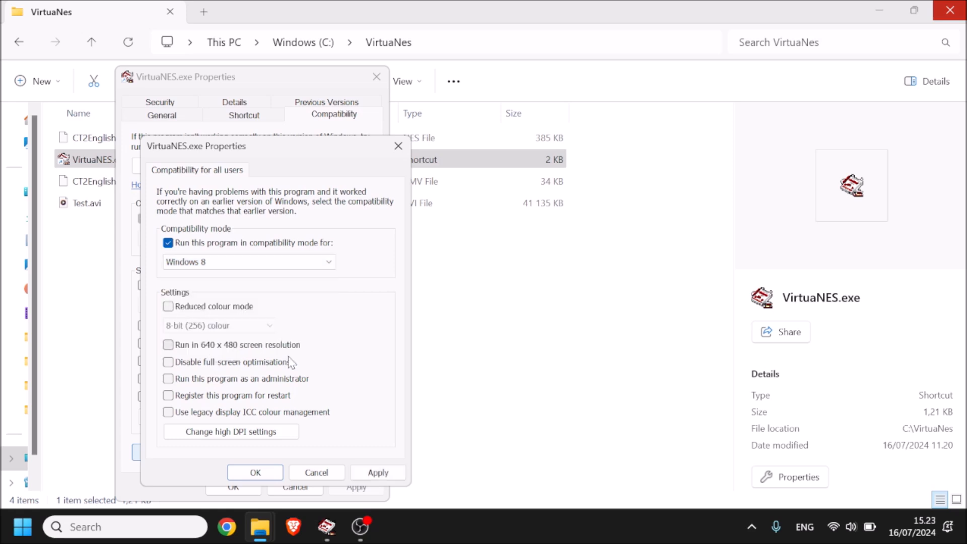
{"action": "left_click", "coordinate": [267, 475]}
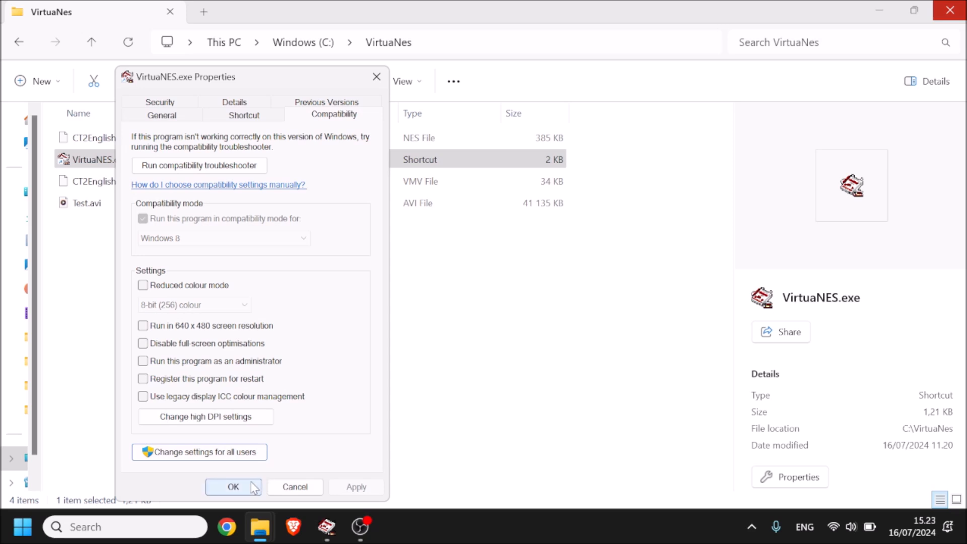
Step: Accept the compatibility settings of the VirtuaNES.exe shortcut and close its properties
{"action": "left_click", "coordinate": [251, 487]}
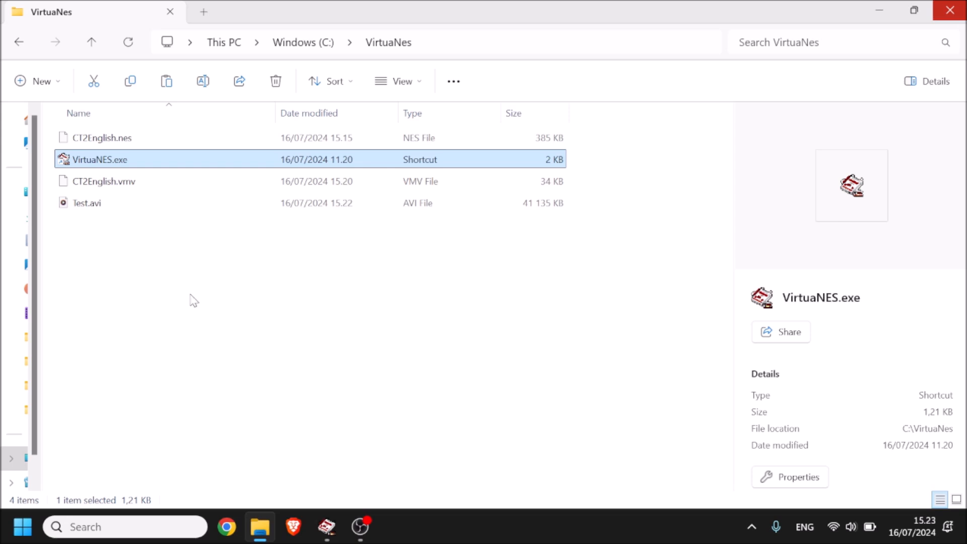
{"action": "right_click", "coordinate": [115, 166]}
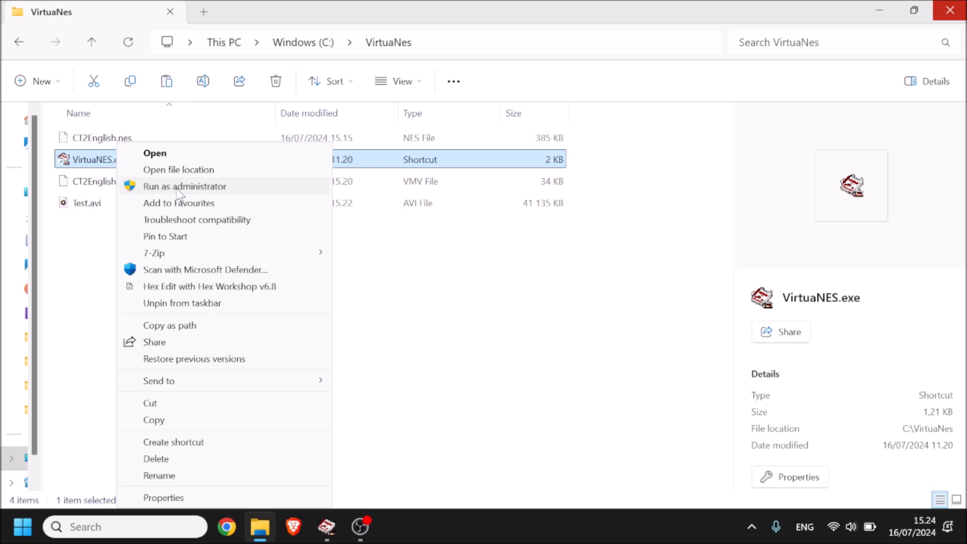
{"action": "left_click", "coordinate": [384, 321]}
{"action": "left_click", "coordinate": [381, 320]}
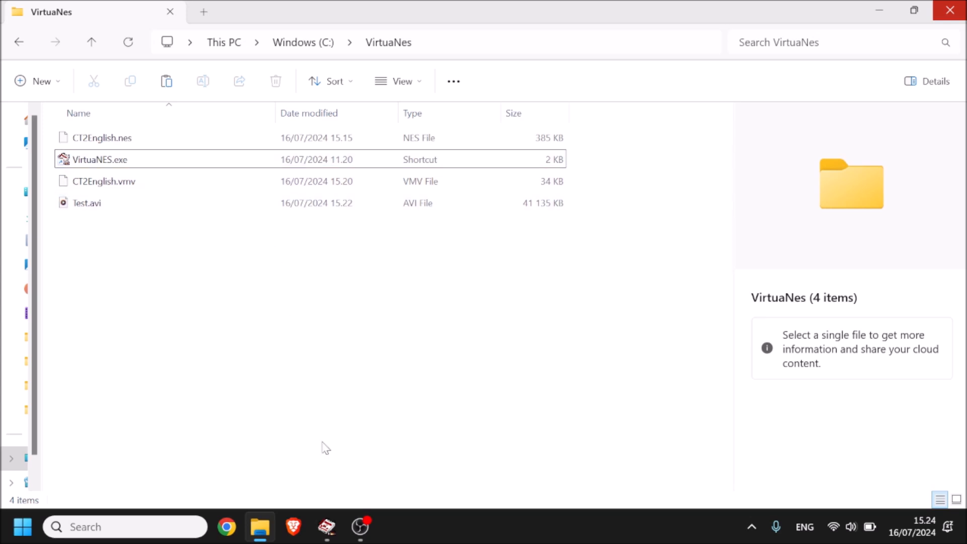
Step: Switch to the VirtuaNES emulator and open the AVI conversion dialog for movies
{"action": "left_click", "coordinate": [328, 527]}
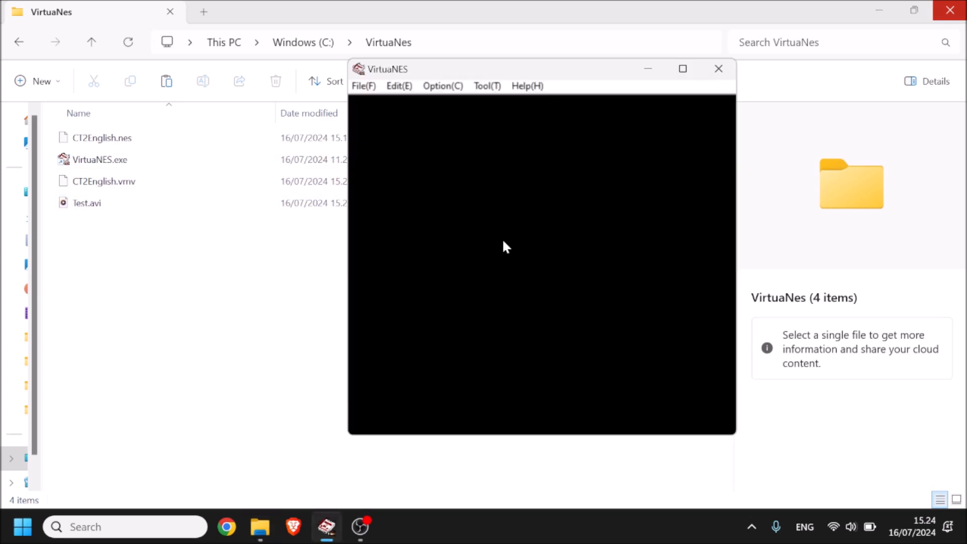
{"action": "left_click", "coordinate": [401, 87]}
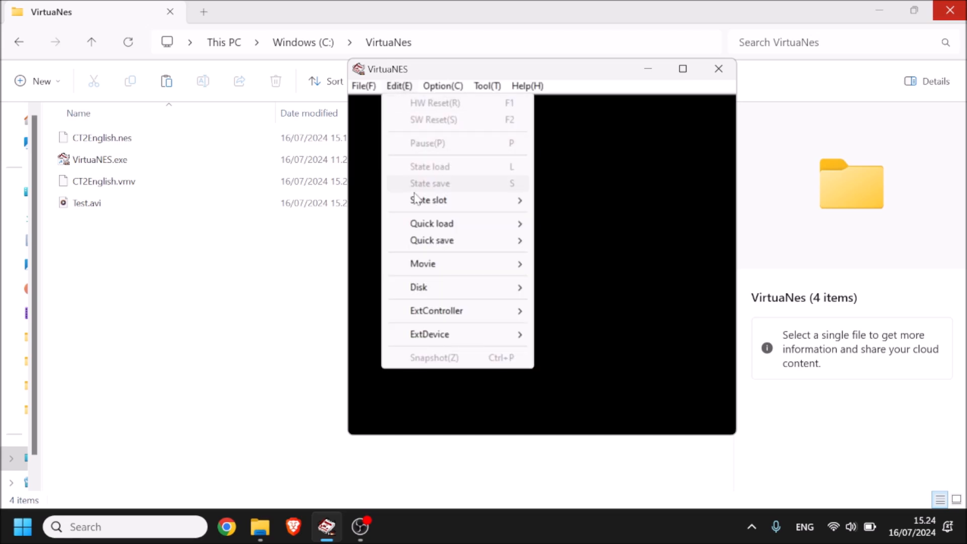
{"action": "mouse_move", "coordinate": [448, 271]}
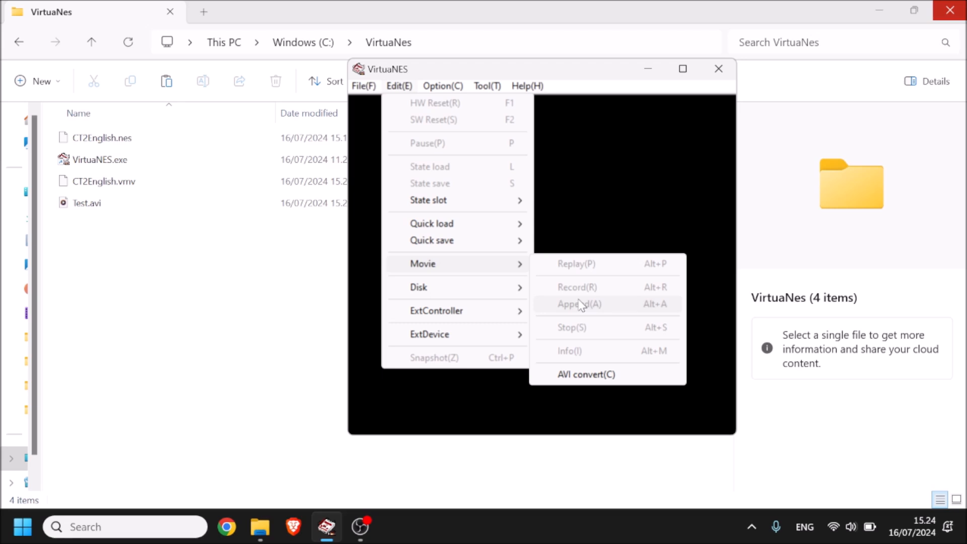
{"action": "left_click", "coordinate": [589, 380]}
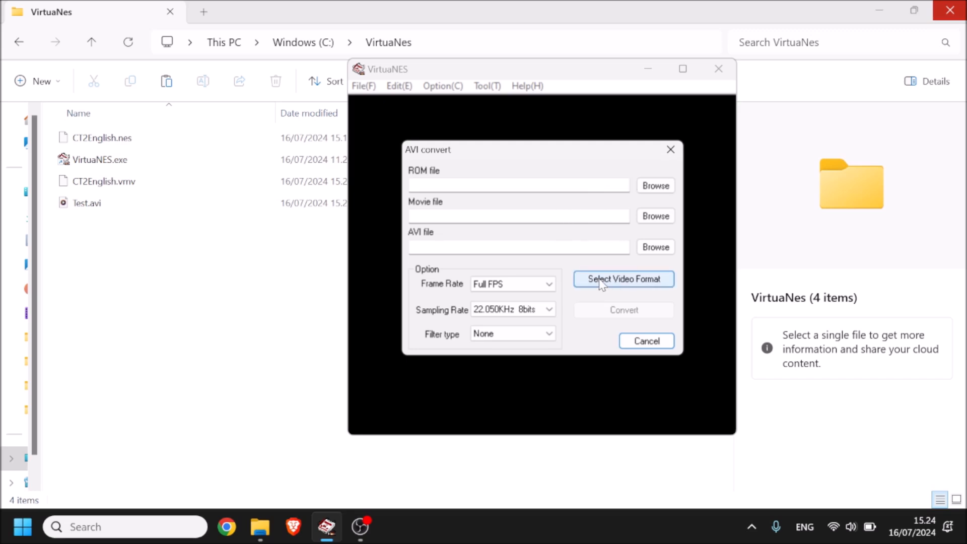
Step: Set the video format's compressor to Intel IYUV codec for the AVI conversion
{"action": "left_click", "coordinate": [610, 286]}
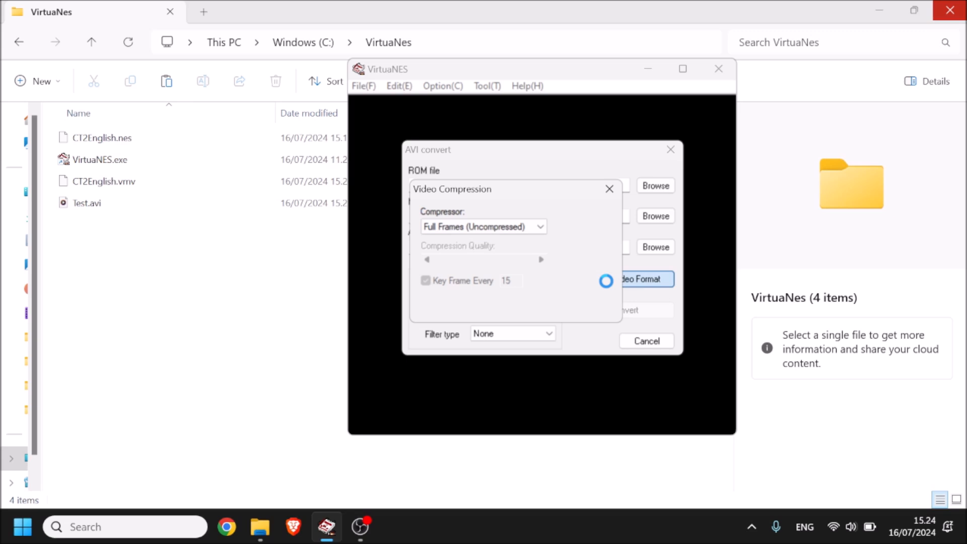
{"action": "left_click", "coordinate": [533, 232]}
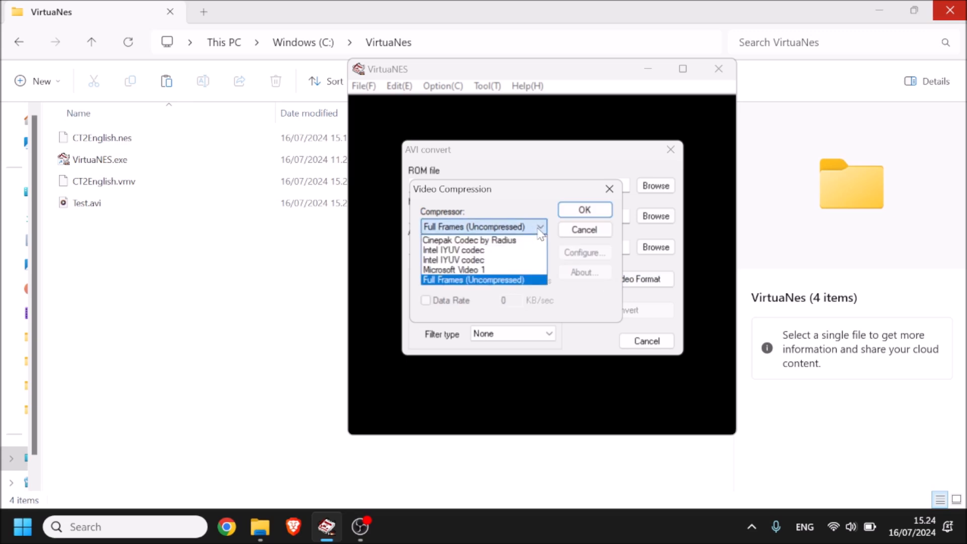
{"action": "left_click", "coordinate": [452, 251]}
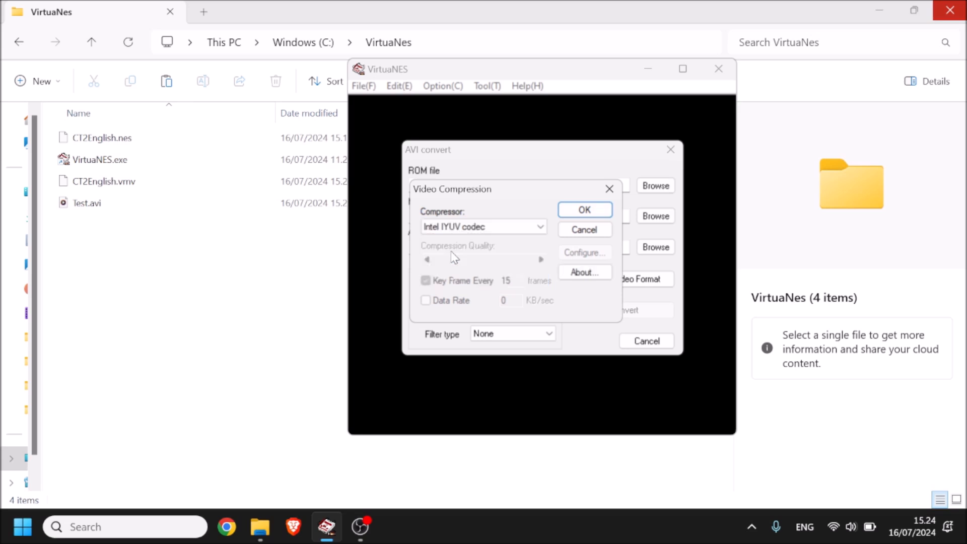
{"action": "left_click", "coordinate": [589, 217]}
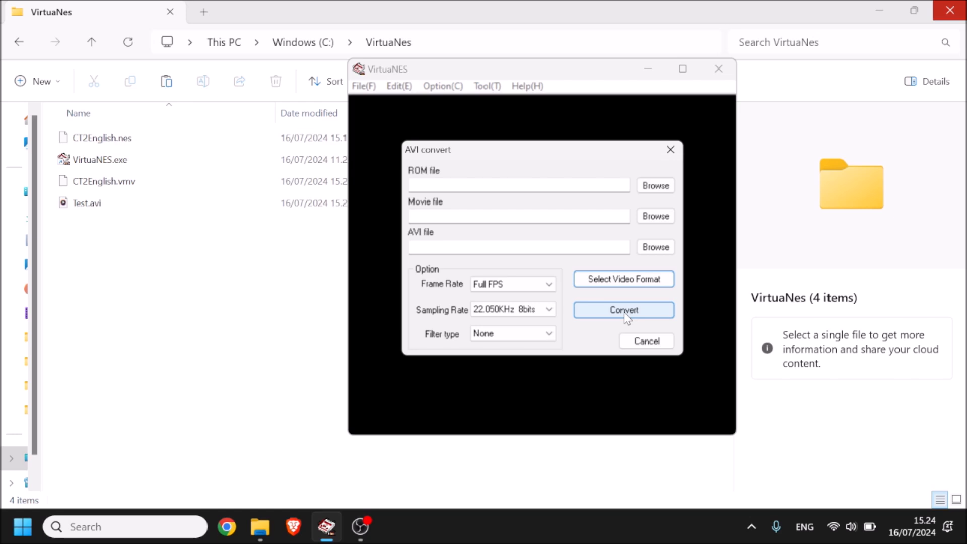